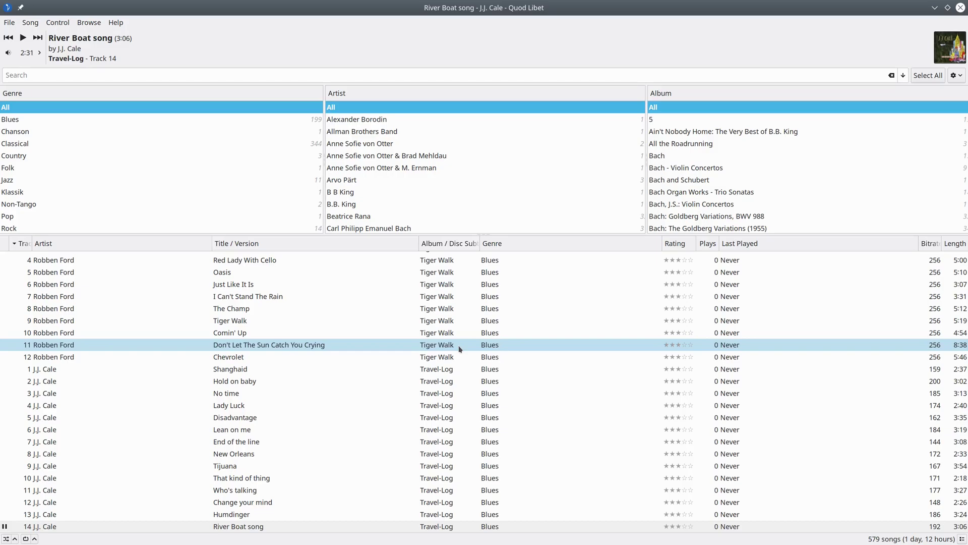
- Check the program version in the About information and close it
click(115, 22)
click(127, 91)
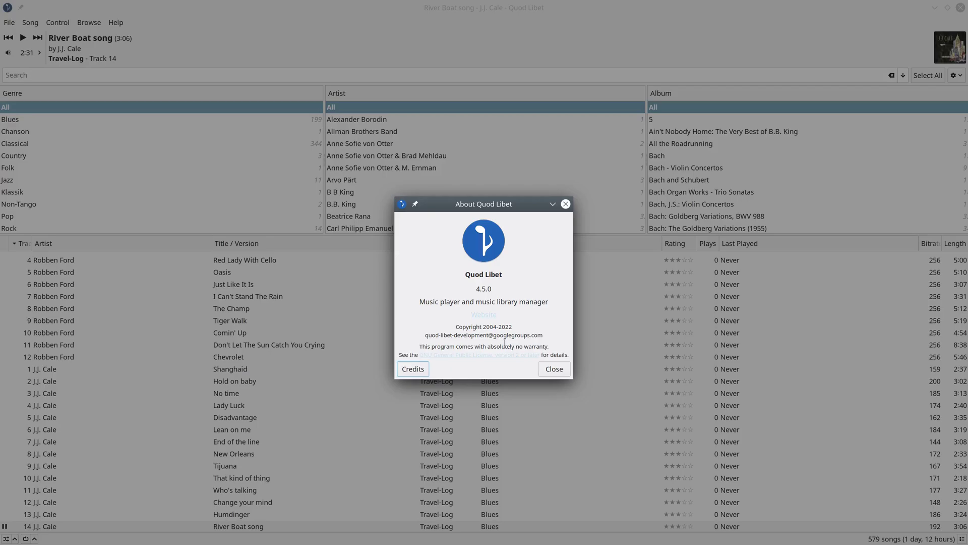
key(Escape)
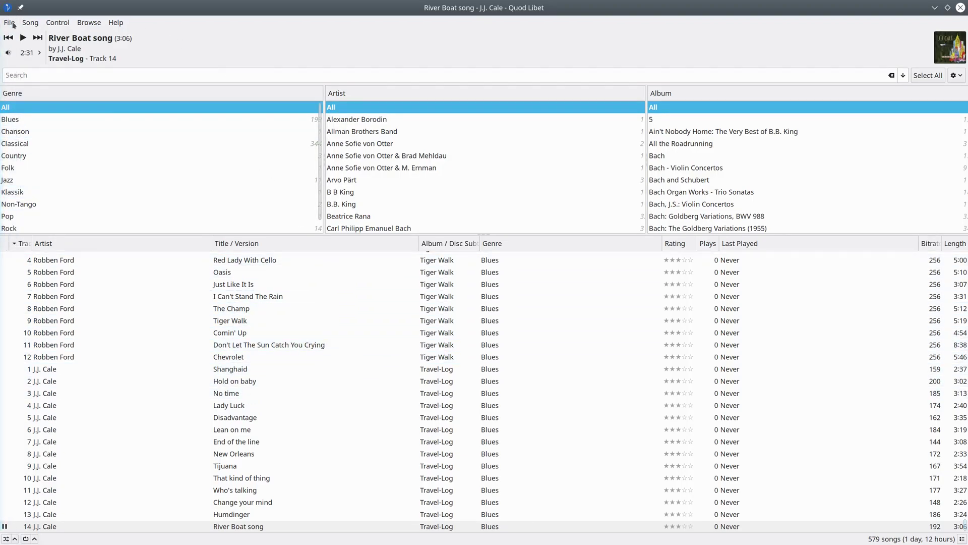
- Enable the Theme Switcher plugin with the HighContrastInverse theme and close the plugin settings
click(11, 22)
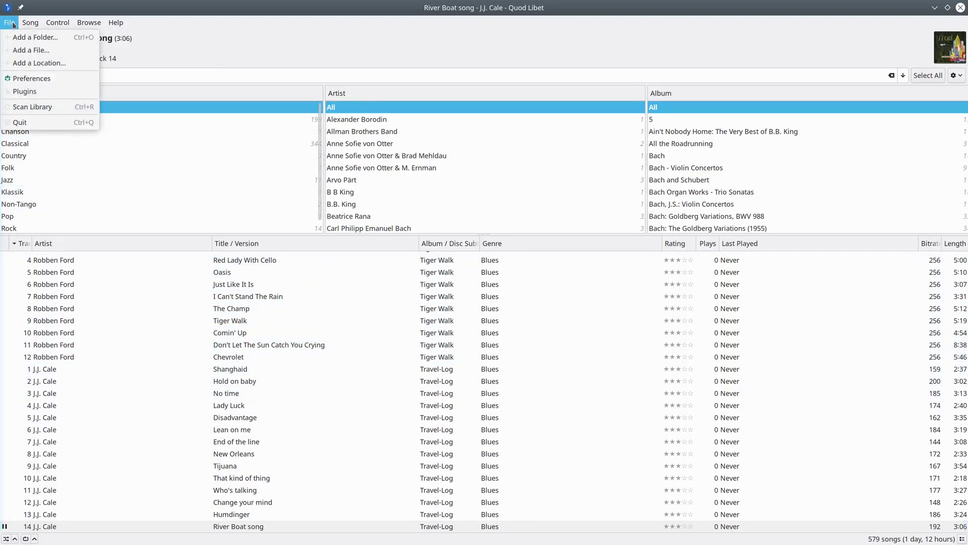
click(27, 93)
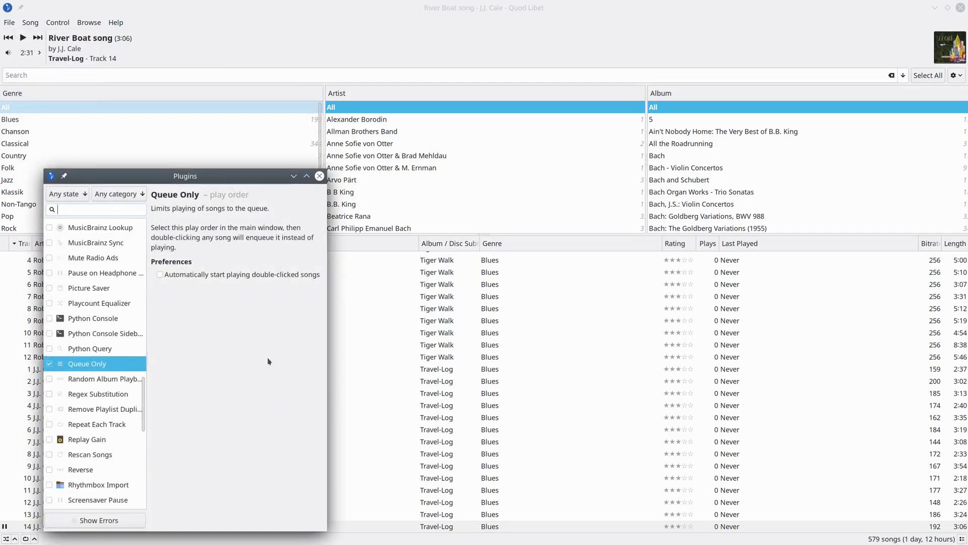
drag(186, 176, 198, 73)
drag(198, 118, 197, 118)
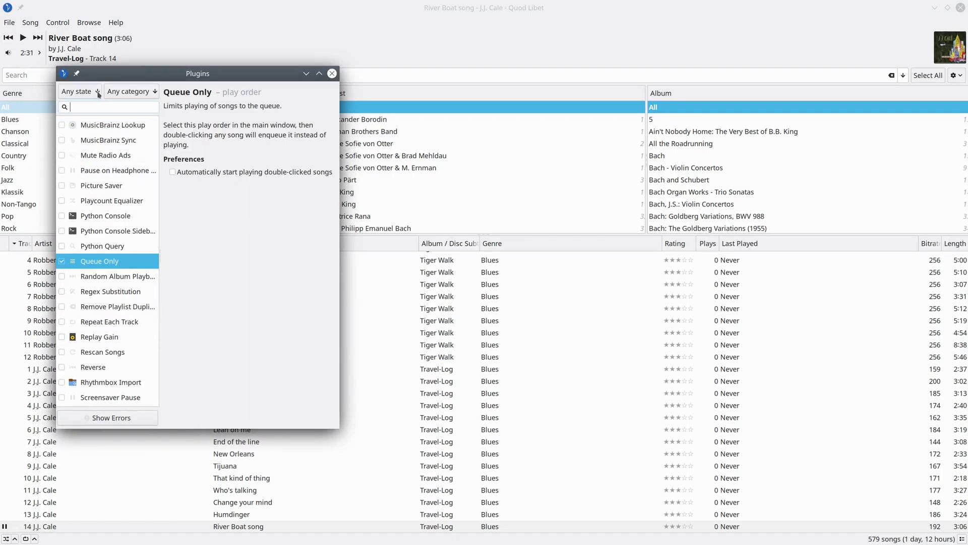
scroll(127, 273, down, 10)
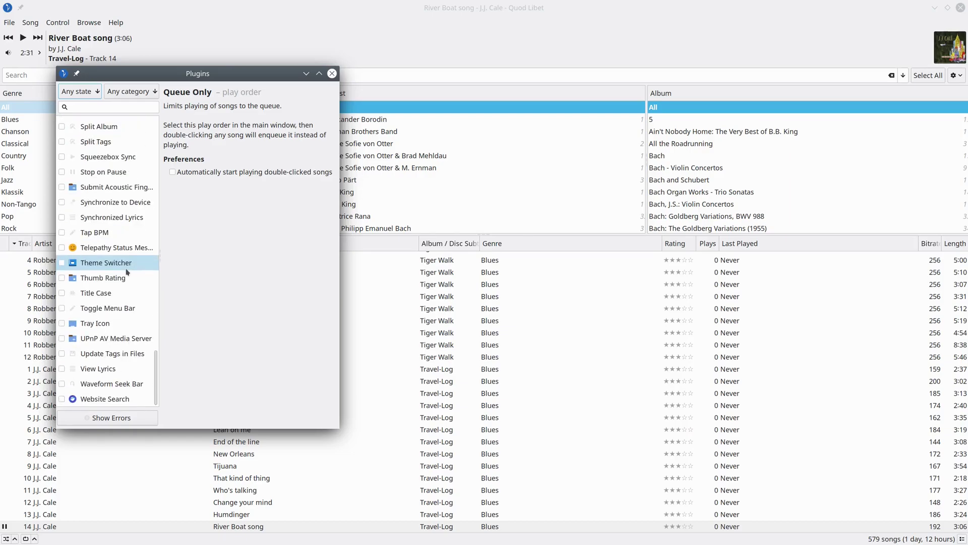
click(61, 263)
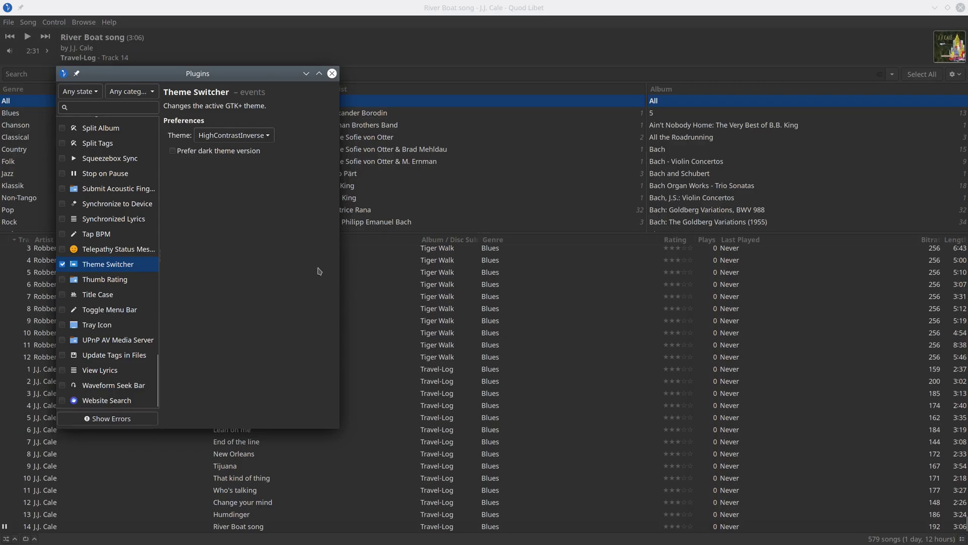
click(267, 137)
click(267, 137)
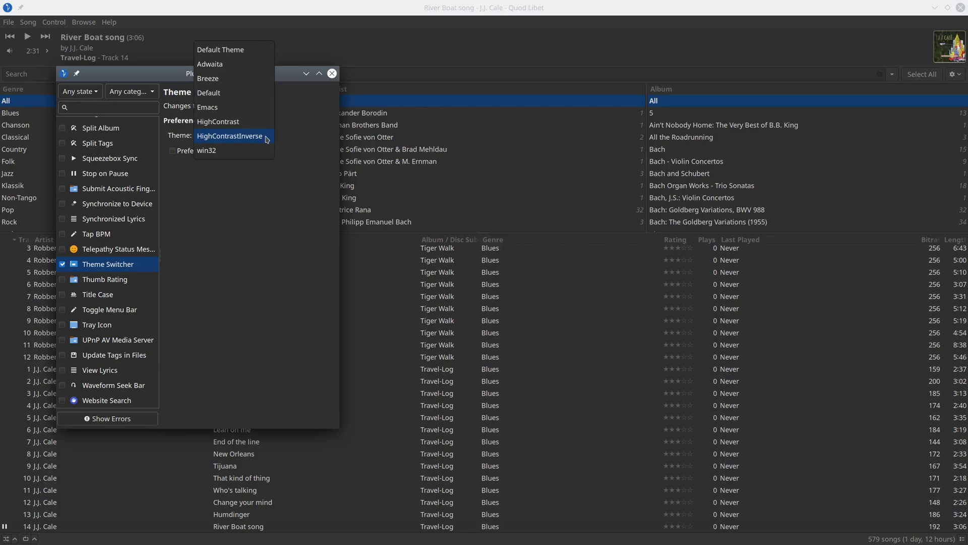
click(268, 138)
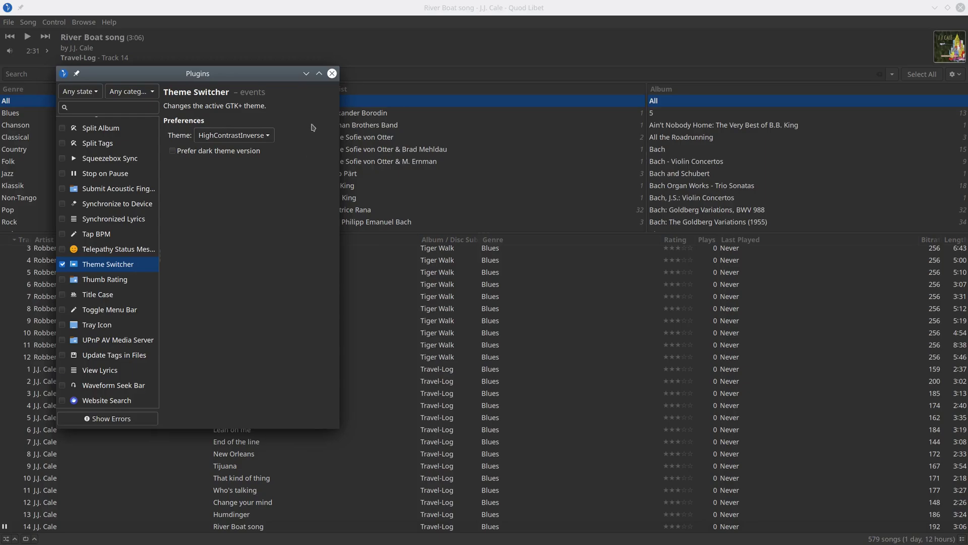
click(332, 73)
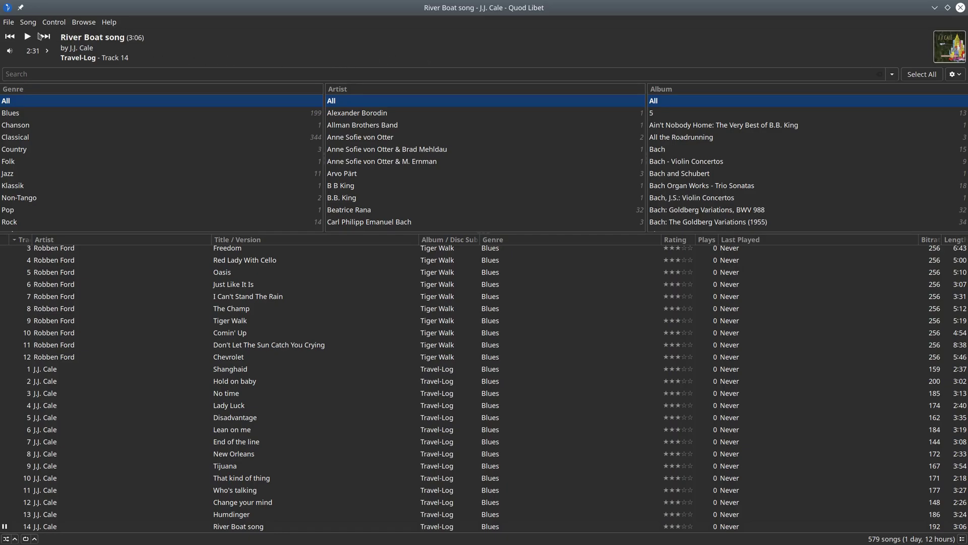
- Enable the Waveform Seek Bar plugin and close the plugin settings
click(12, 23)
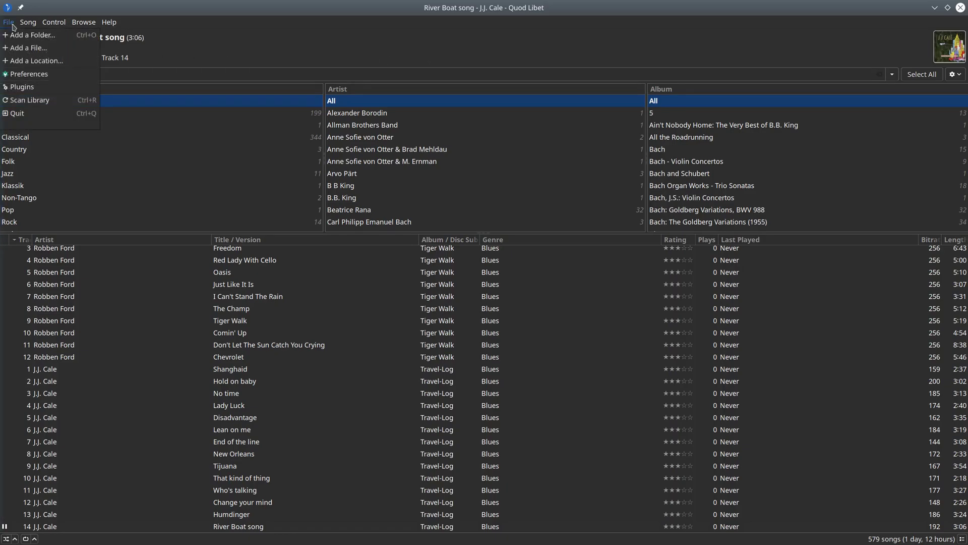
click(21, 87)
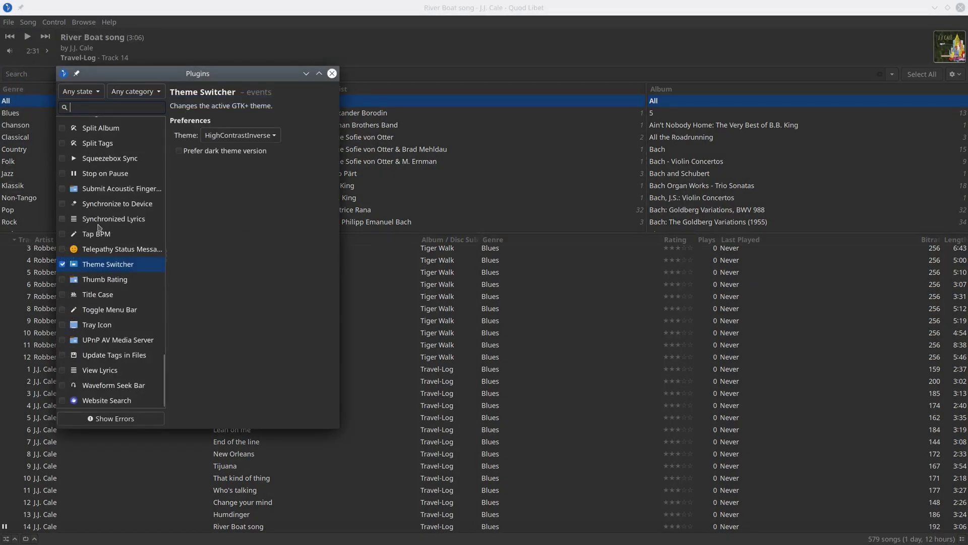
click(62, 386)
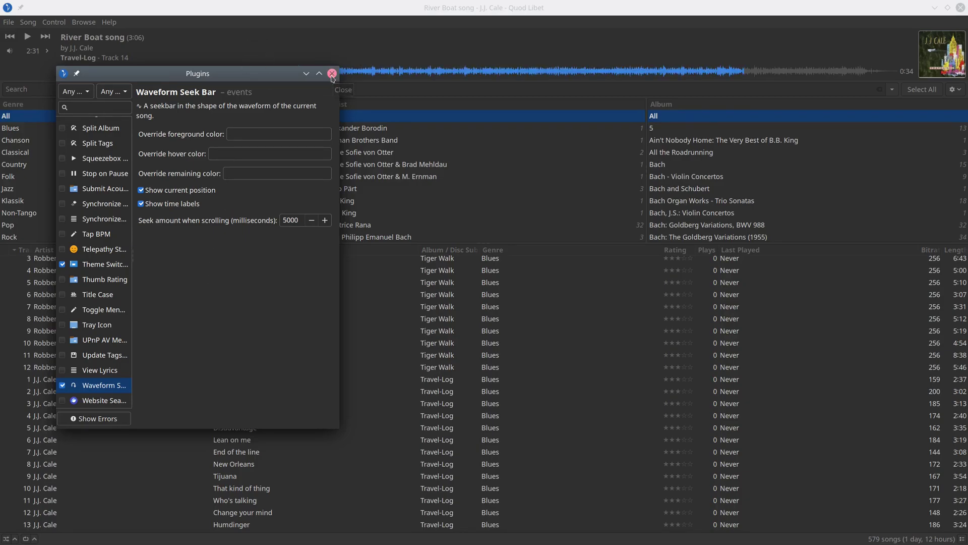
click(332, 76)
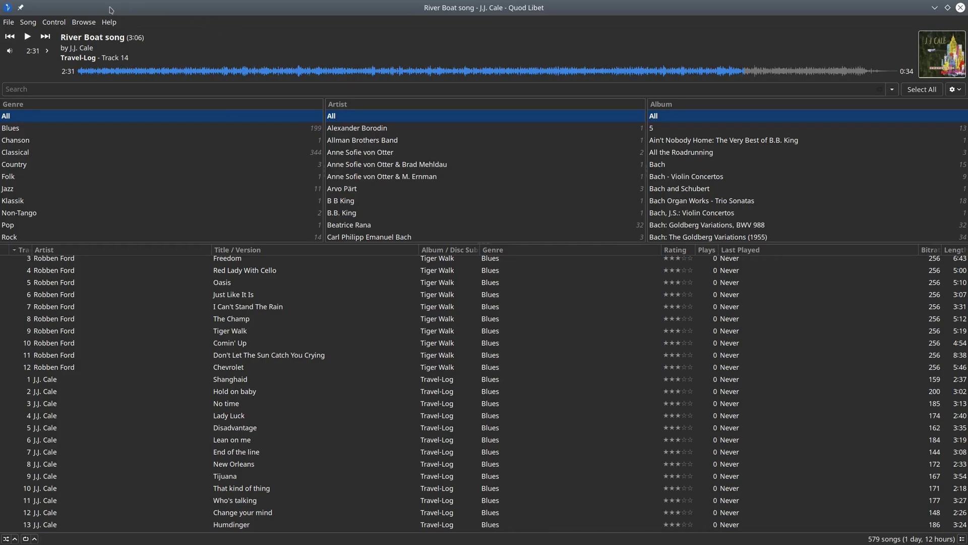
click(82, 25)
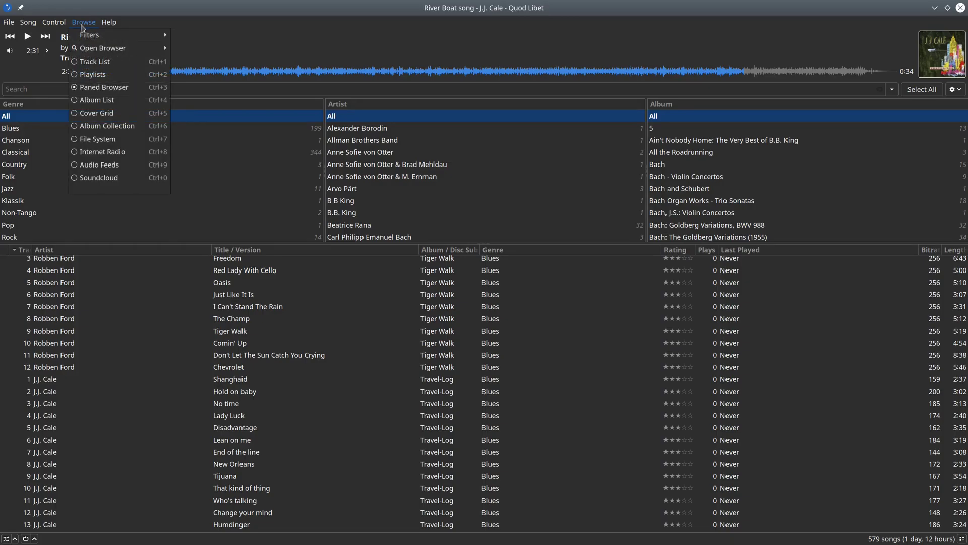
mouse_move(87, 36)
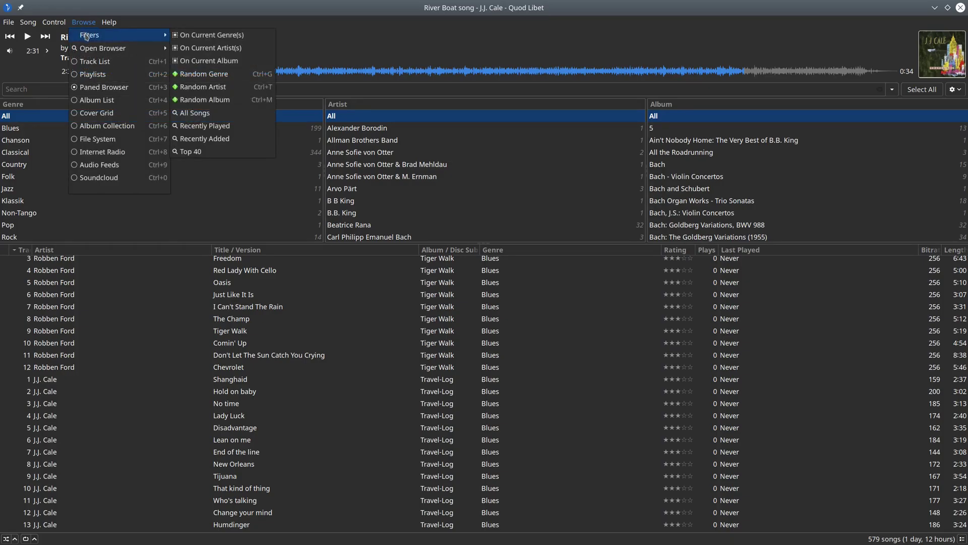
mouse_move(107, 51)
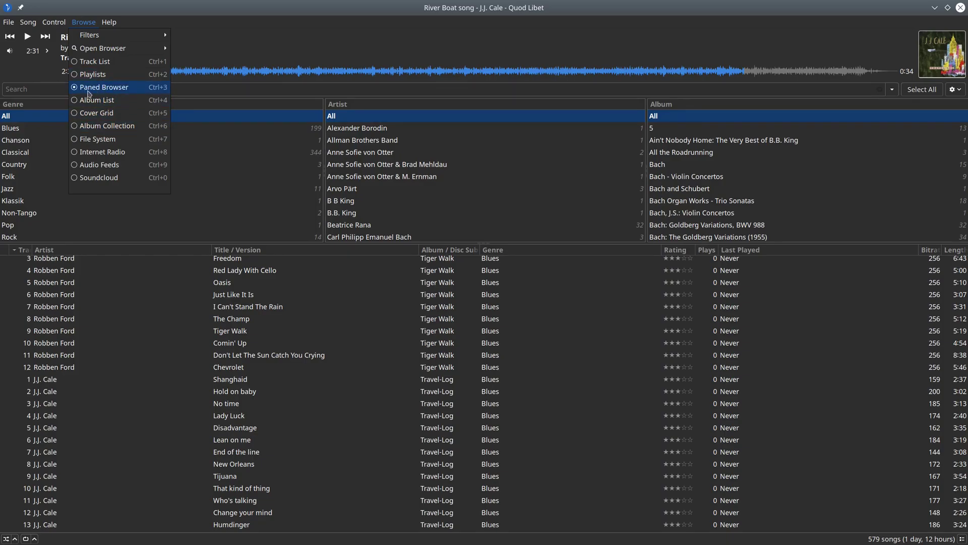
click(277, 18)
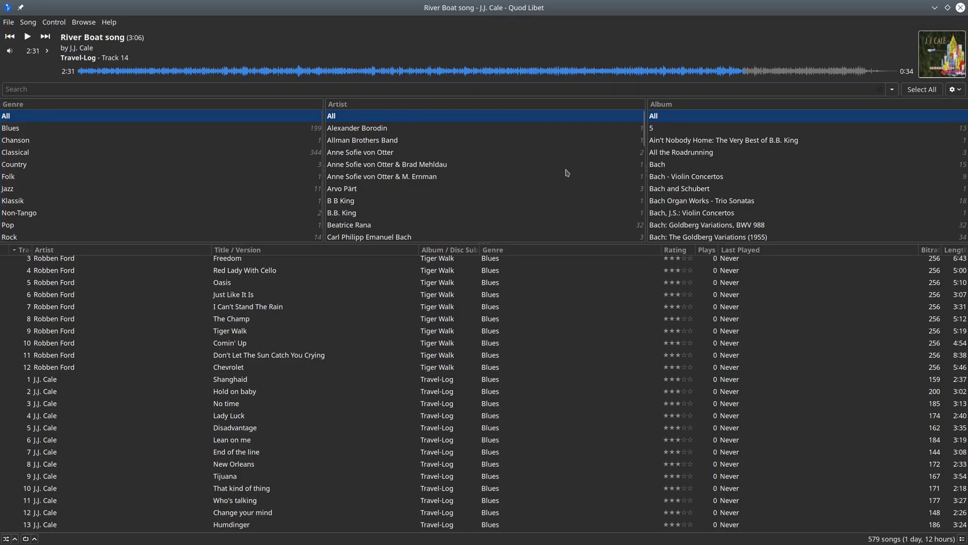
- Filter the paned browser to the Classical genre and look through the filtered entries
click(16, 157)
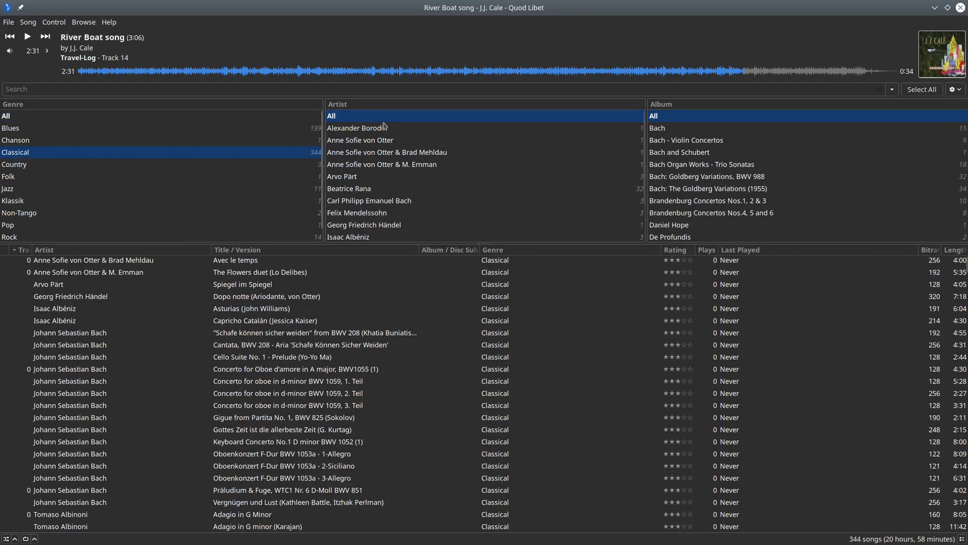
scroll(410, 183, down, 3)
scroll(410, 182, up, 3)
- Switch the library to the Album List view and look through the albums
click(84, 22)
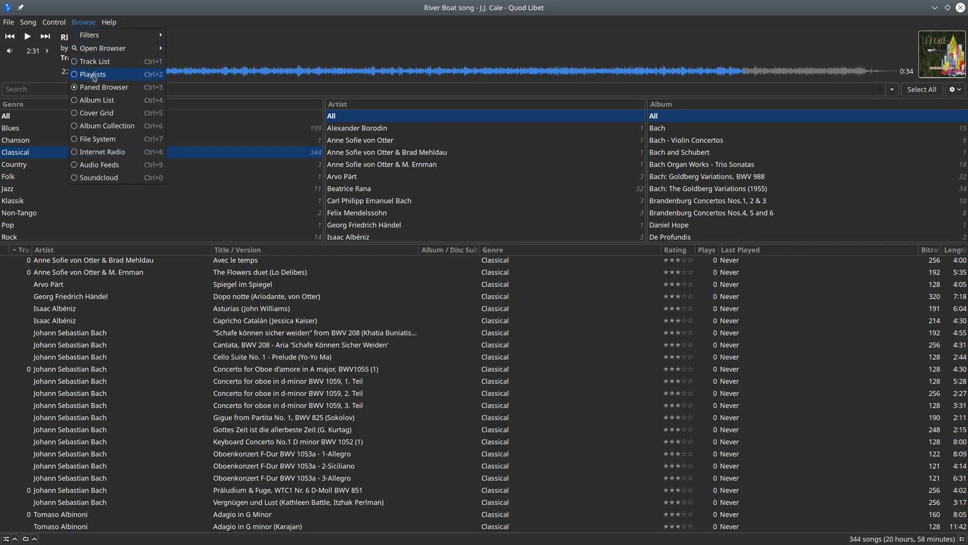
click(101, 106)
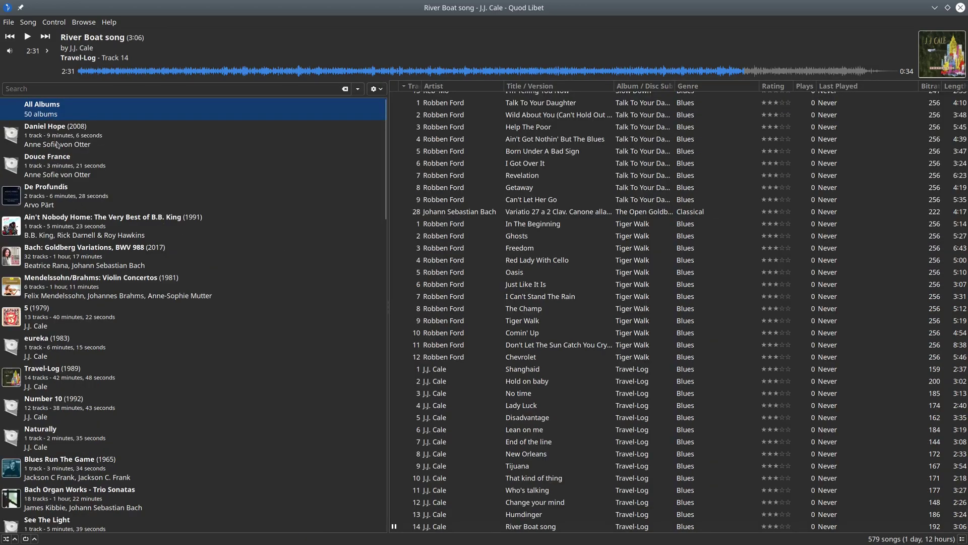
scroll(101, 373, down, 5)
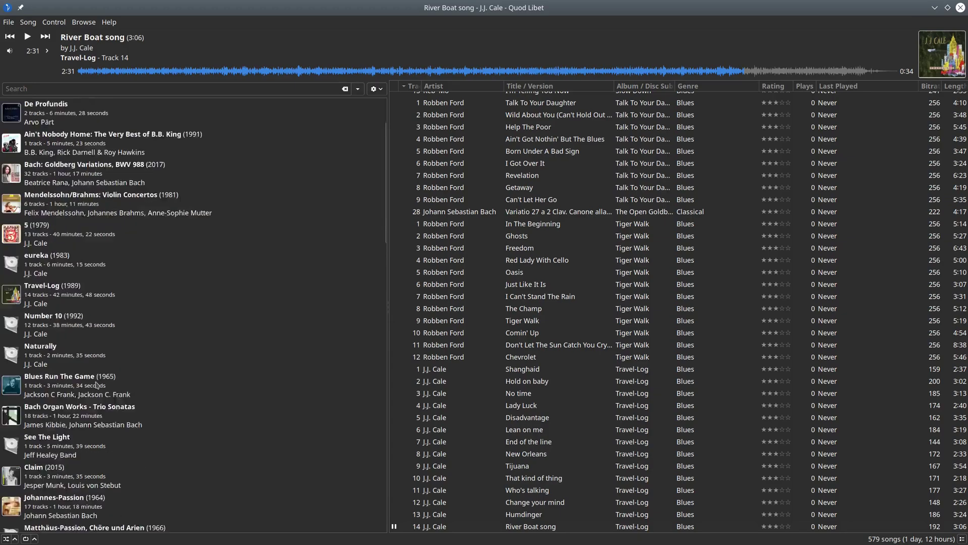
scroll(97, 385, down, 8)
scroll(97, 384, up, 15)
- Switch the library to the Cover Grid view, look through the covers and show the songs of the album See The Light
click(83, 22)
click(96, 114)
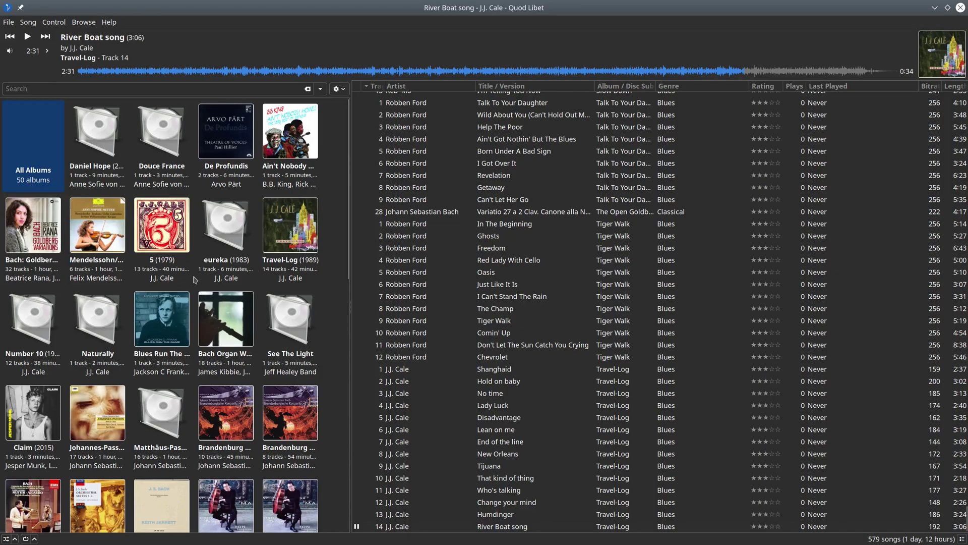
scroll(194, 280, down, 8)
scroll(194, 280, down, 4)
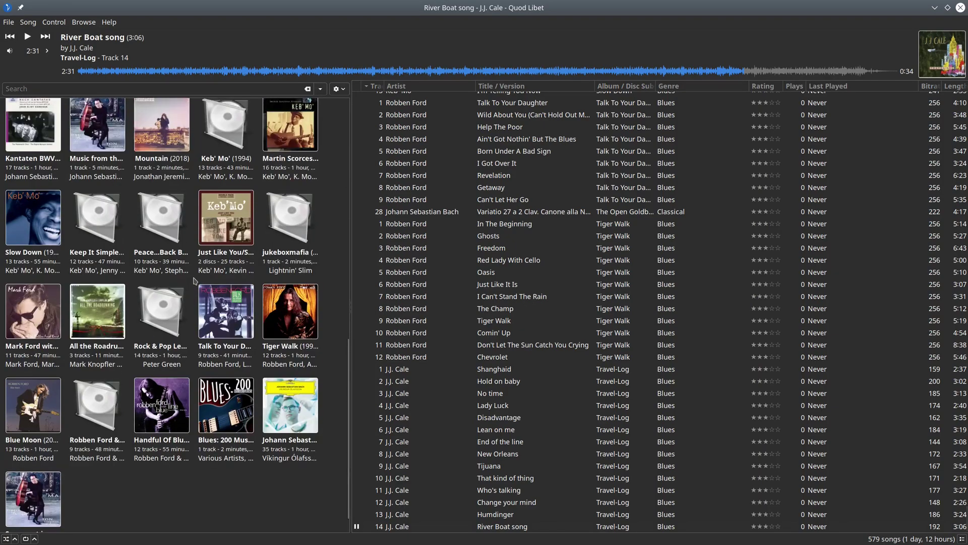
scroll(193, 282, up, 12)
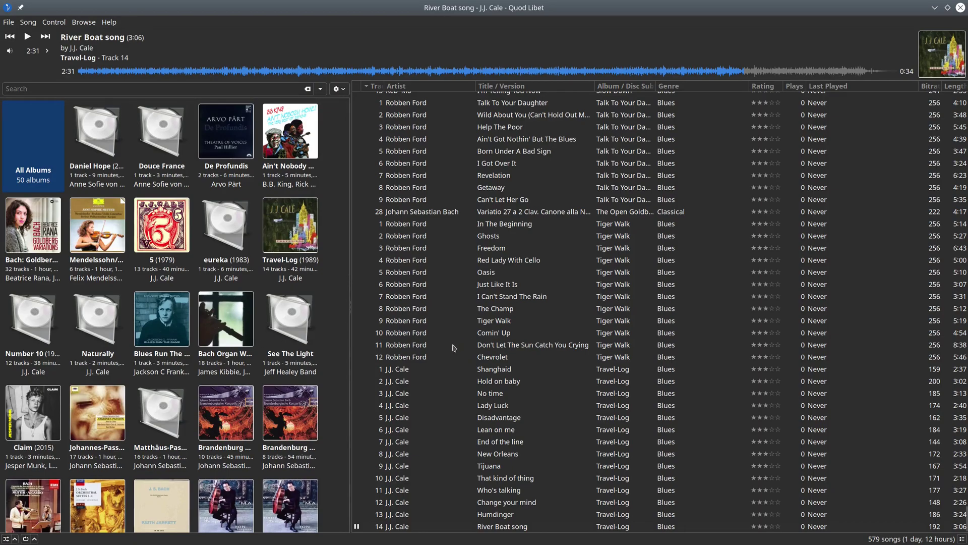
click(290, 322)
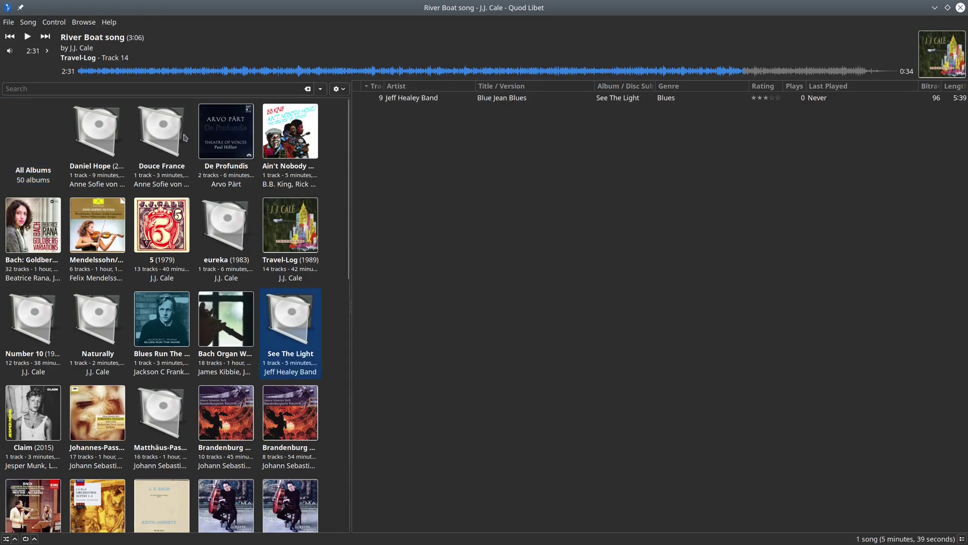
- Turn Wide Mode off and back on in the Cover Grid preferences, apply the settings and close them
click(345, 91)
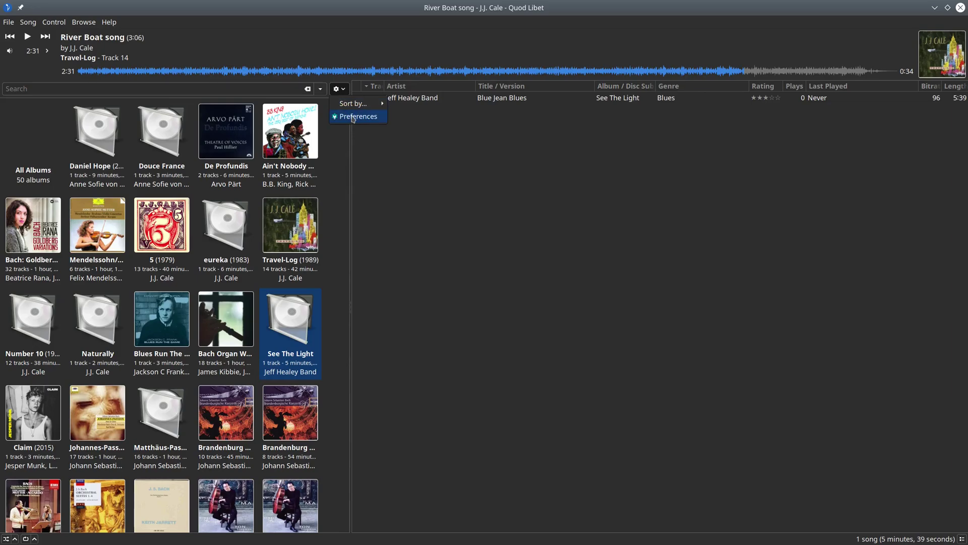
click(354, 118)
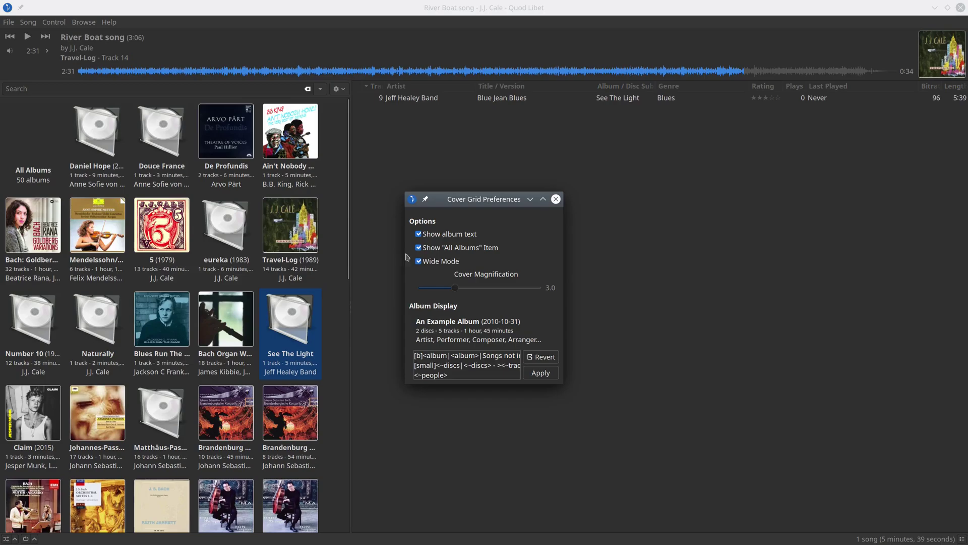
click(418, 262)
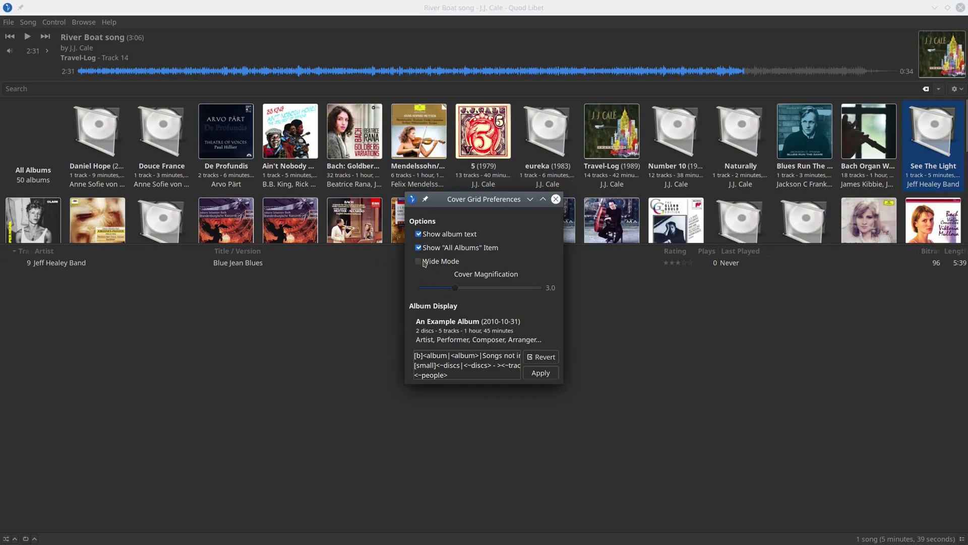
click(419, 262)
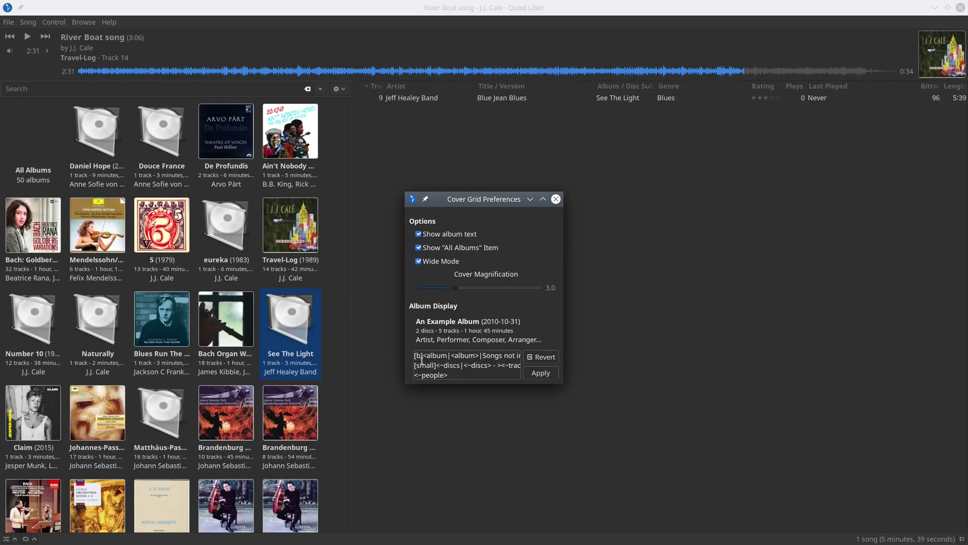
click(541, 372)
click(555, 199)
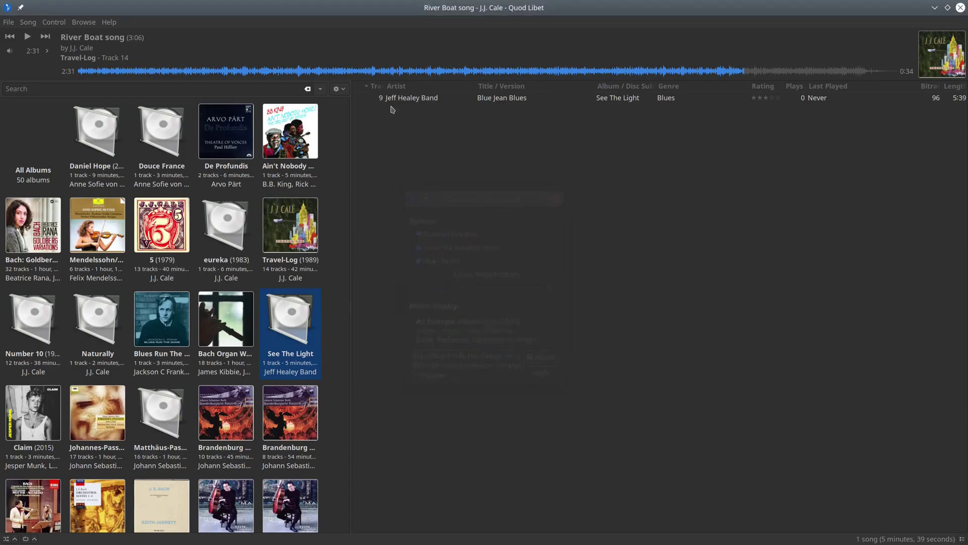
- Show the songs of all albums and switch the library to the File System view
click(30, 150)
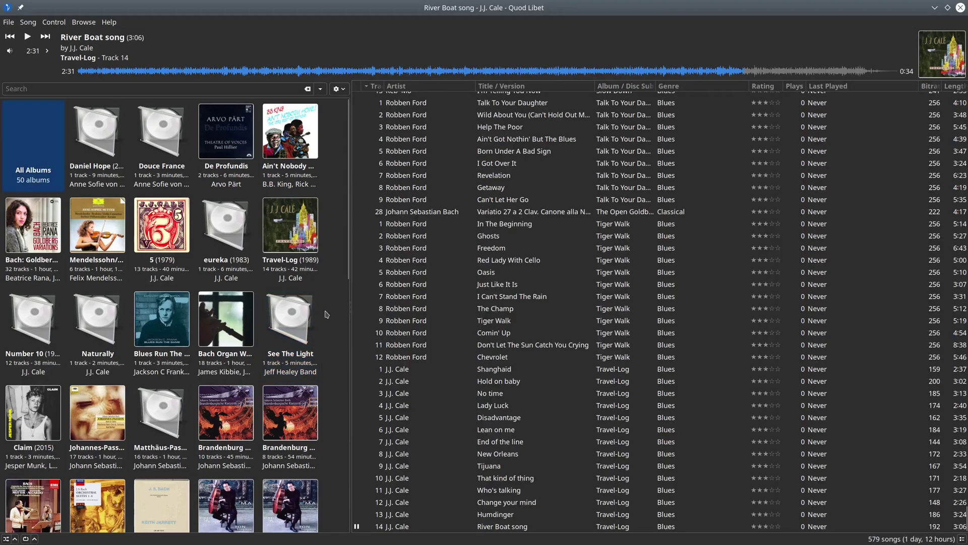
click(84, 22)
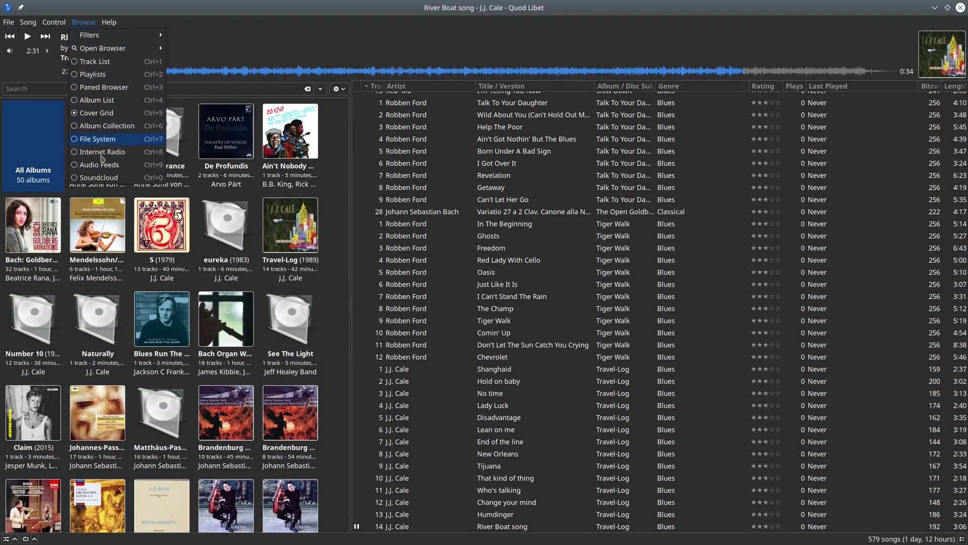
click(103, 138)
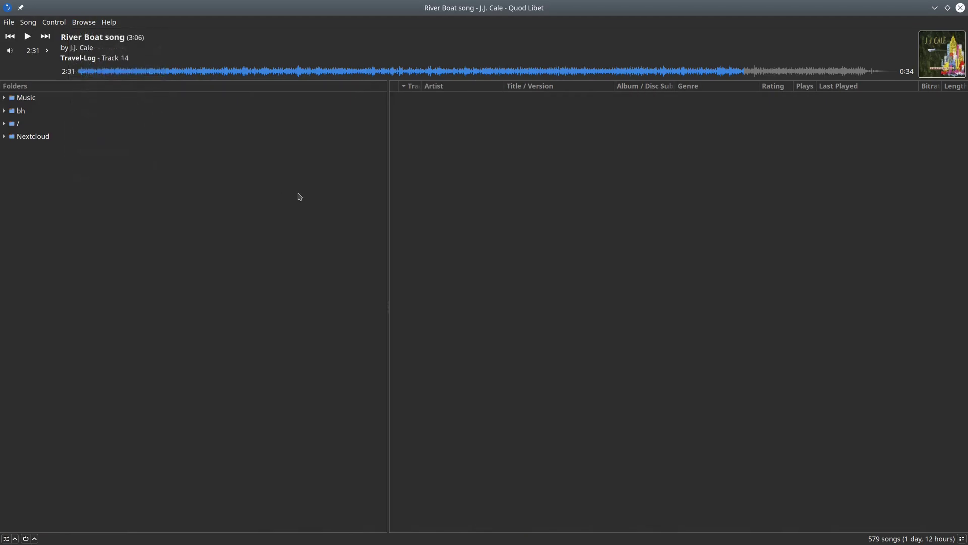
- Switch the library to the Internet Radio view to see its stations, and return to the Paned Browser view
click(84, 22)
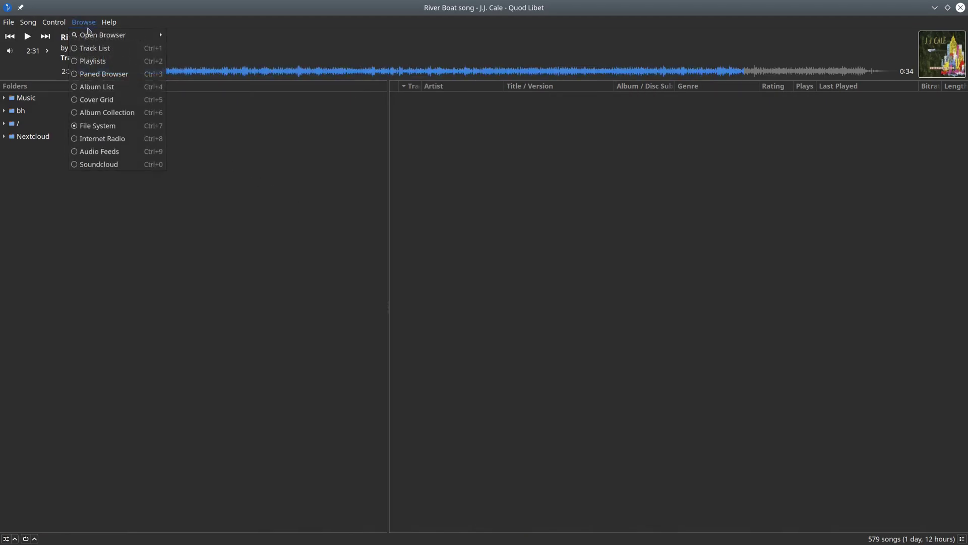
click(94, 141)
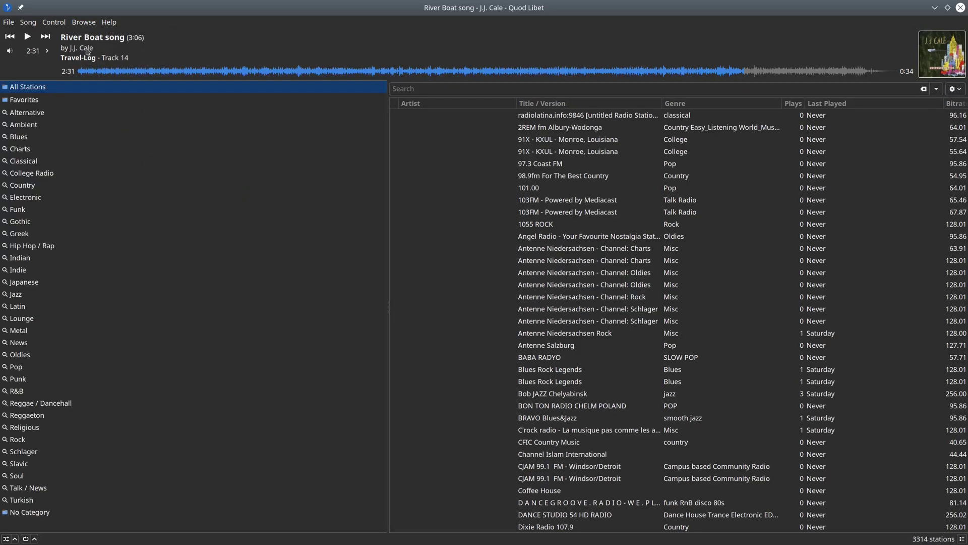
click(82, 25)
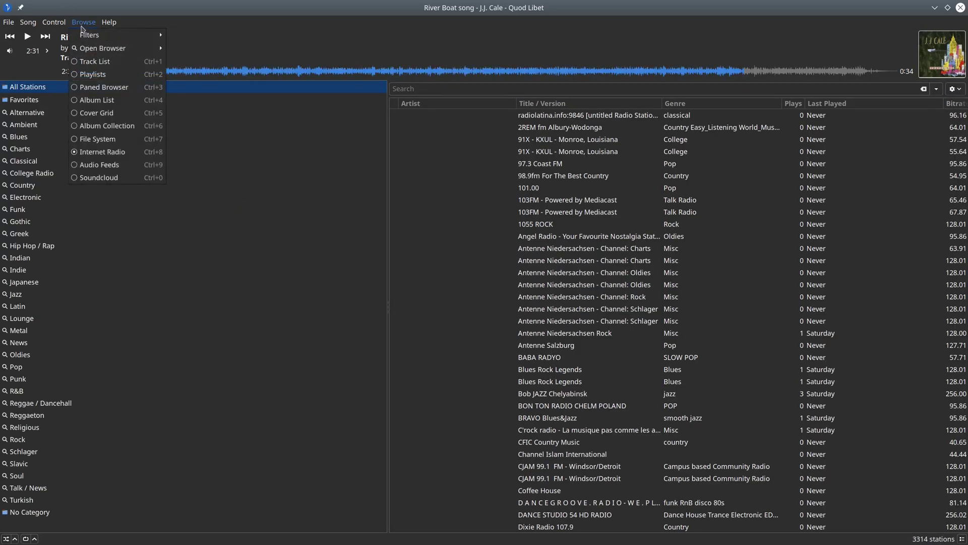
click(104, 86)
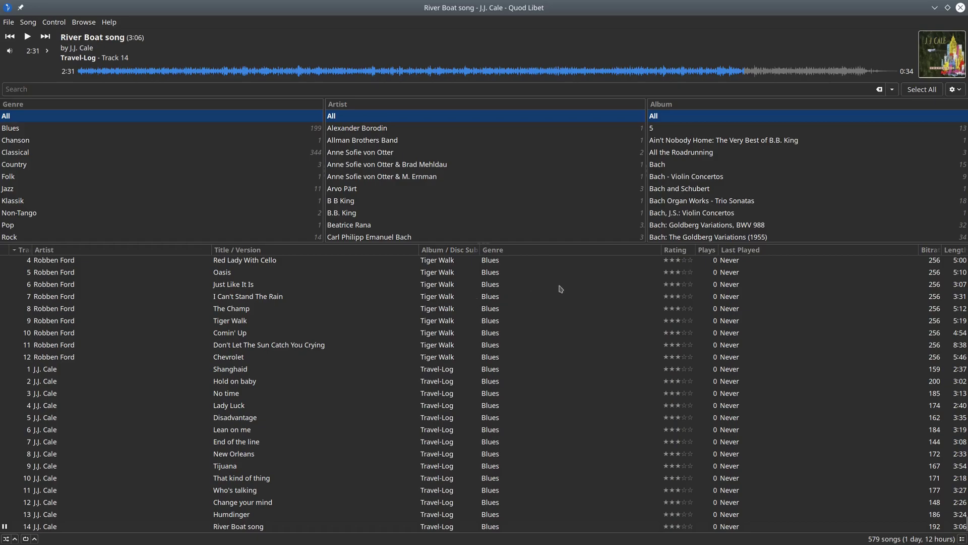
- Look through all the column headers available for the song list and leave the selection as it is
right_click(402, 252)
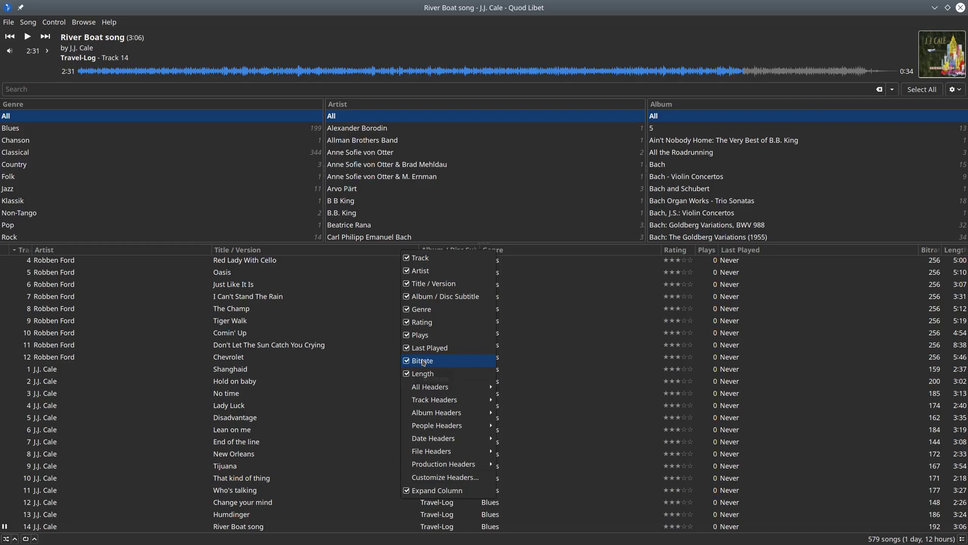
mouse_move(454, 390)
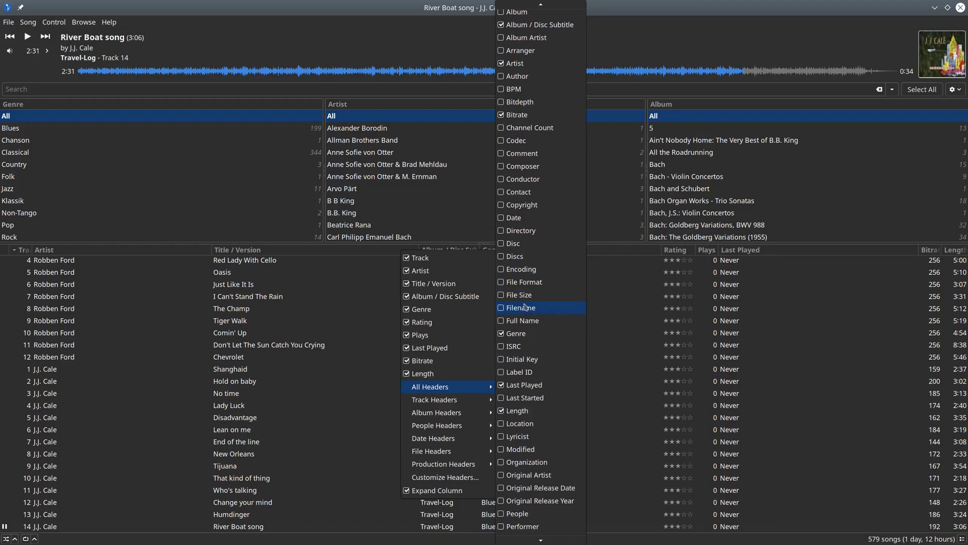
scroll(522, 303, down, 2)
click(257, 397)
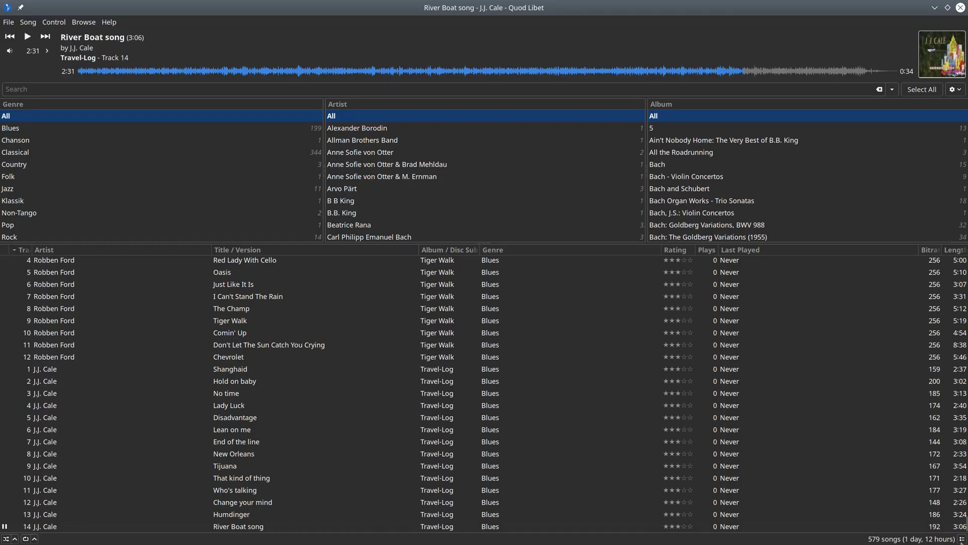
- Show the song queue below the song list, close it and show it again
click(961, 538)
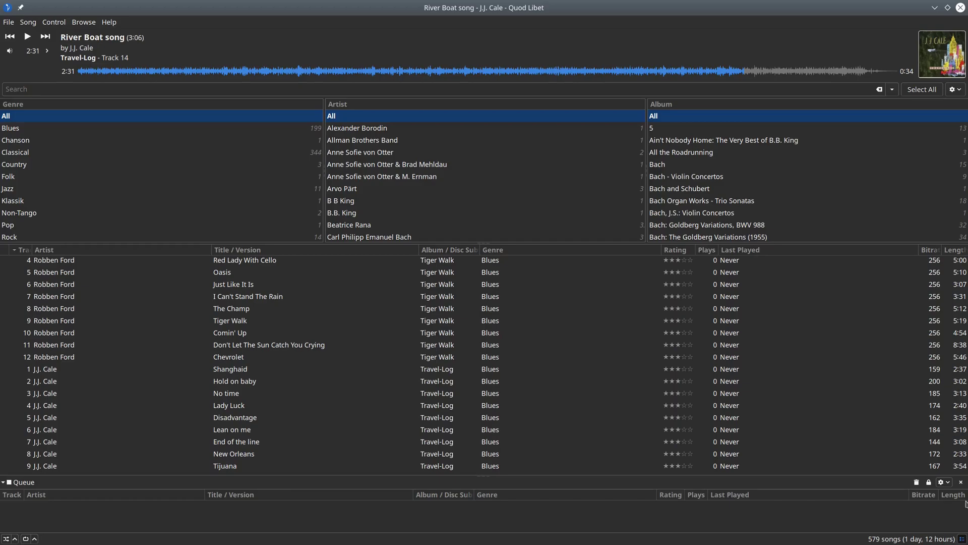
click(961, 483)
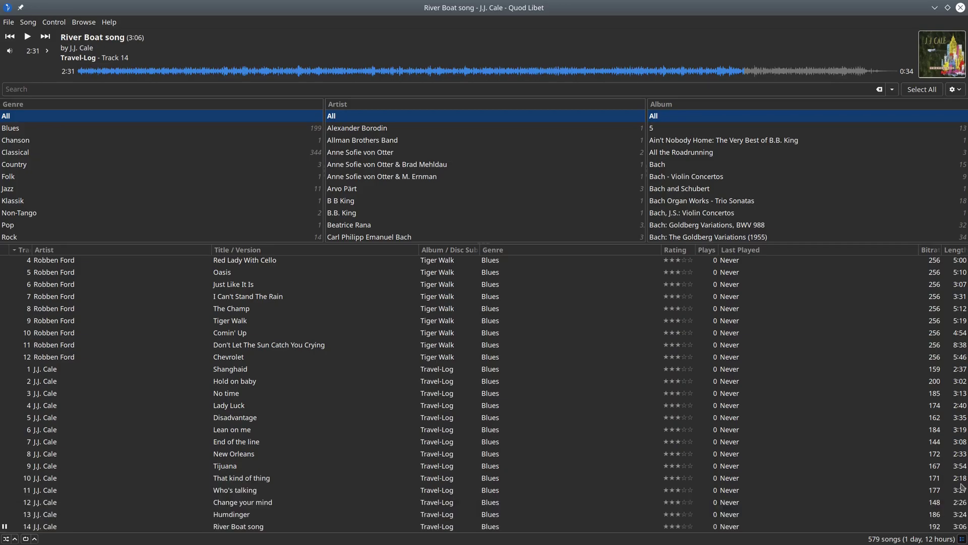
click(962, 539)
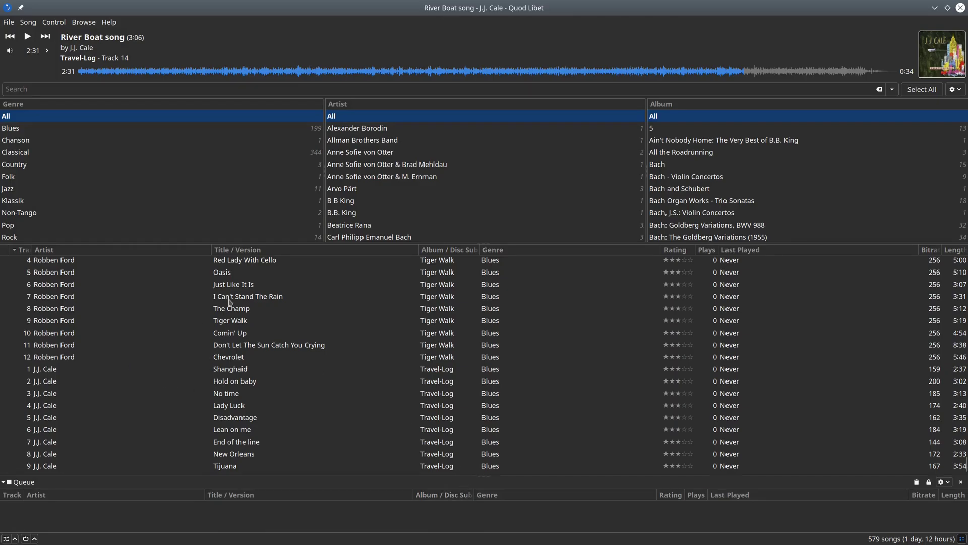
- Add the songs I Can't Stand The Rain, Disadvantage and Suite No.1 In C Major BWV 1066 II. Courante to the queue and adjust its height
drag(228, 301, 271, 525)
drag(234, 419, 254, 525)
scroll(353, 378, down, 10)
drag(282, 329, 372, 322)
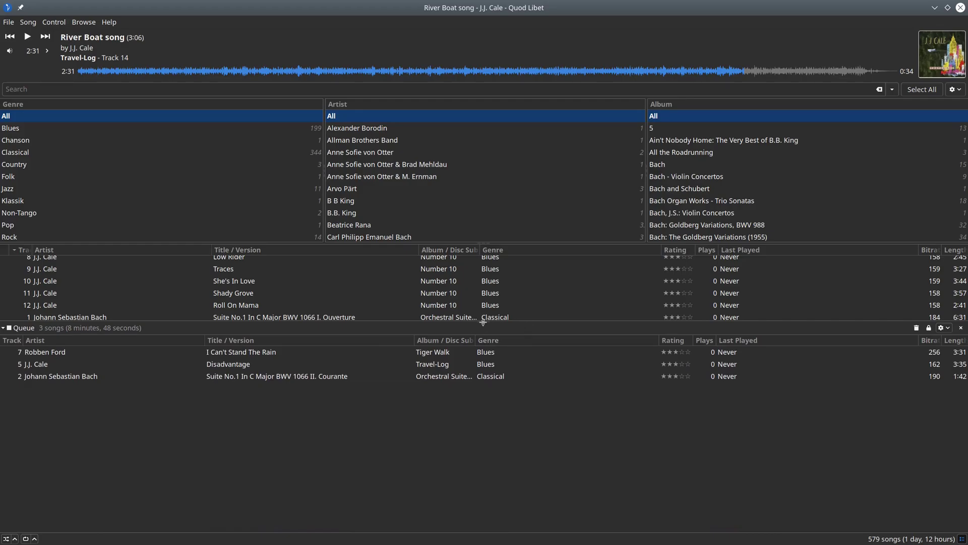
drag(482, 321, 476, 448)
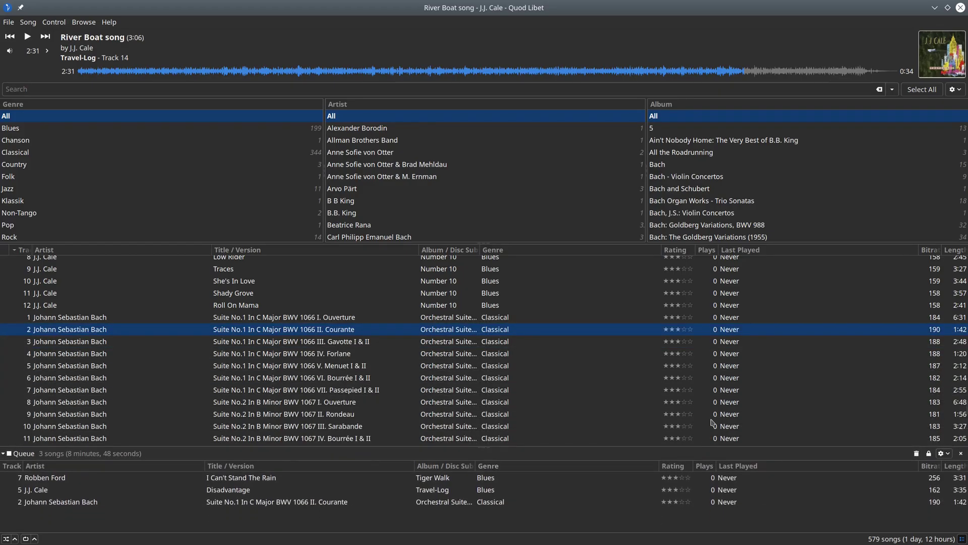
- Filter the plugins to the enabled ones and view the settings of Change Language and Queue Only
click(9, 23)
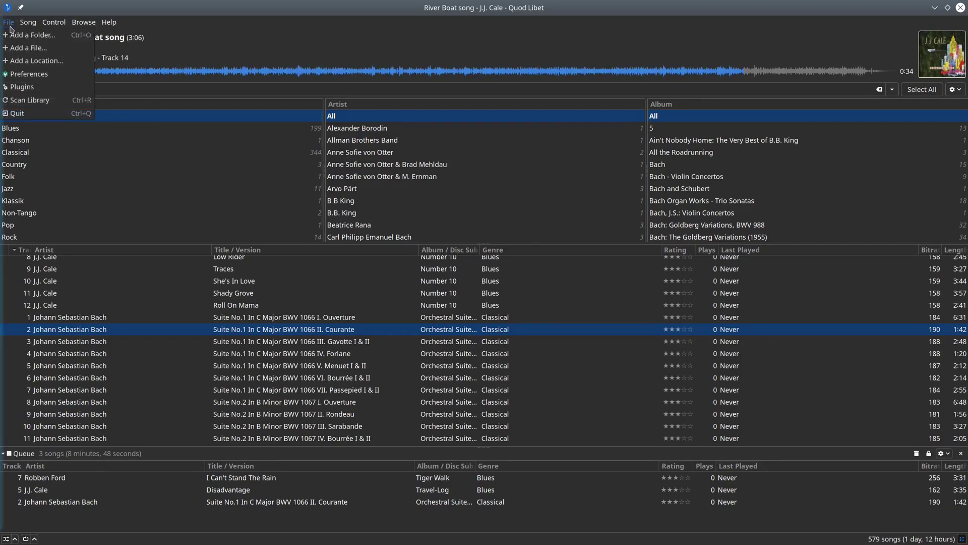
click(25, 87)
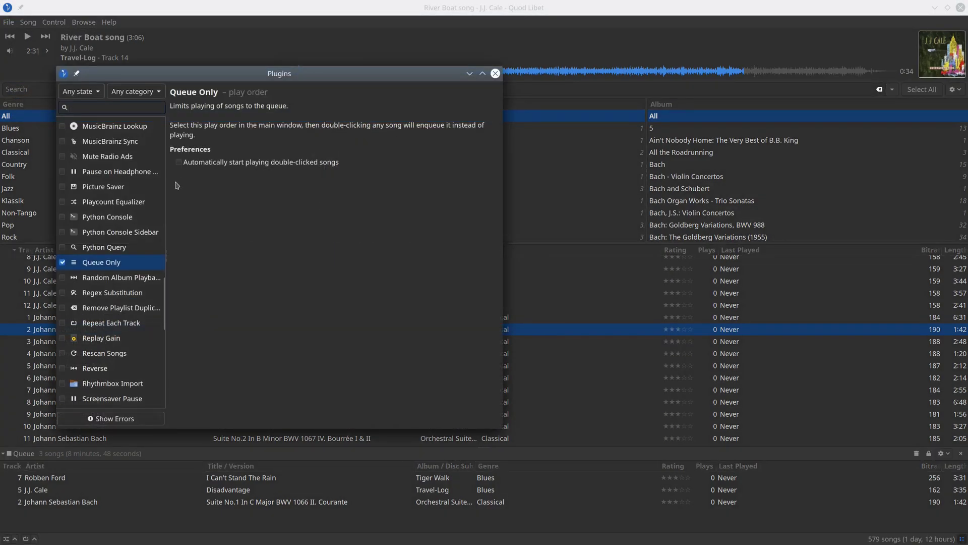
click(99, 94)
click(86, 106)
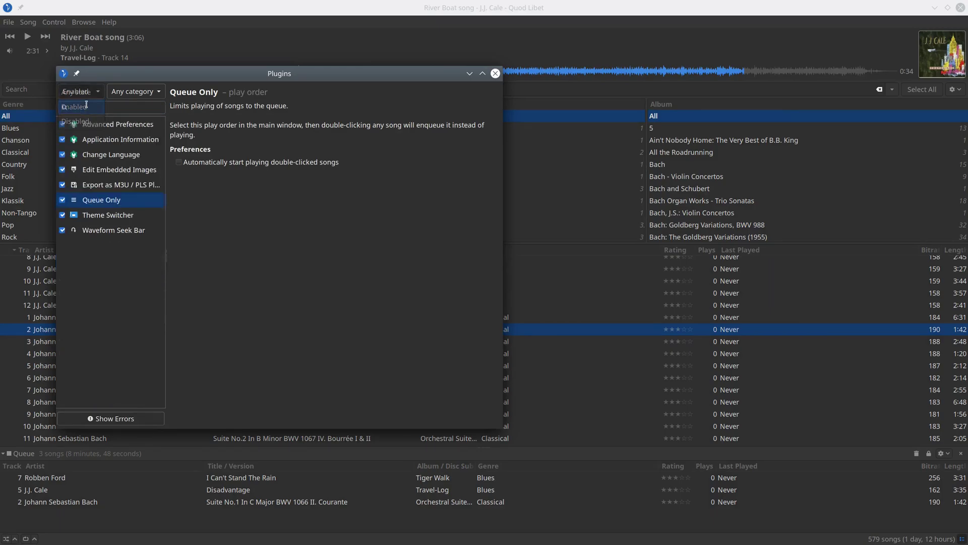
click(111, 154)
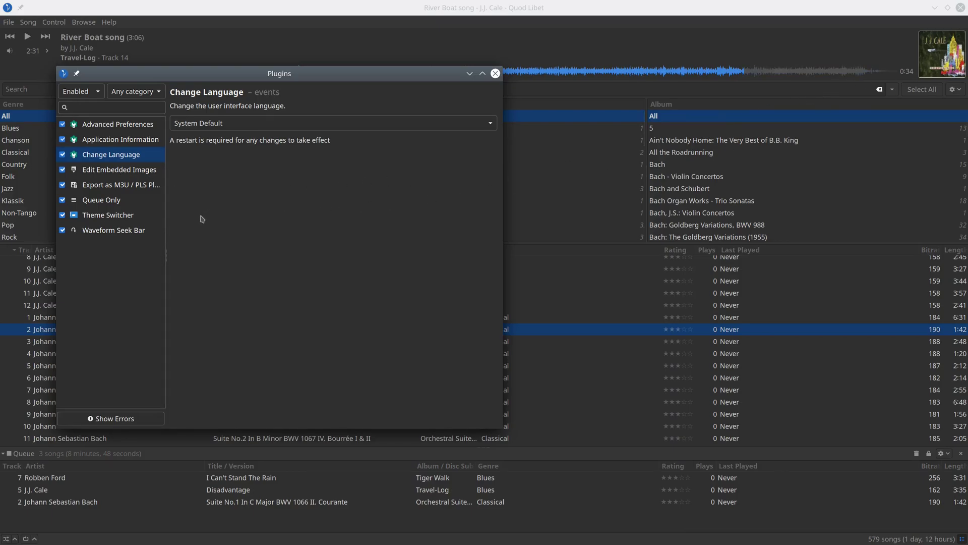
click(106, 202)
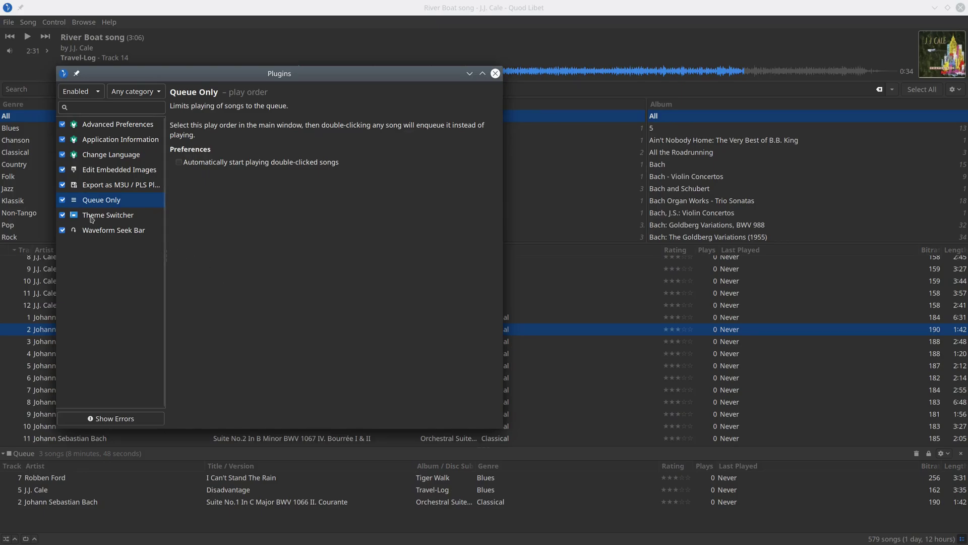
- Open the general preferences and look through the song list, browsers, playback and library settings
click(8, 23)
key(Right)
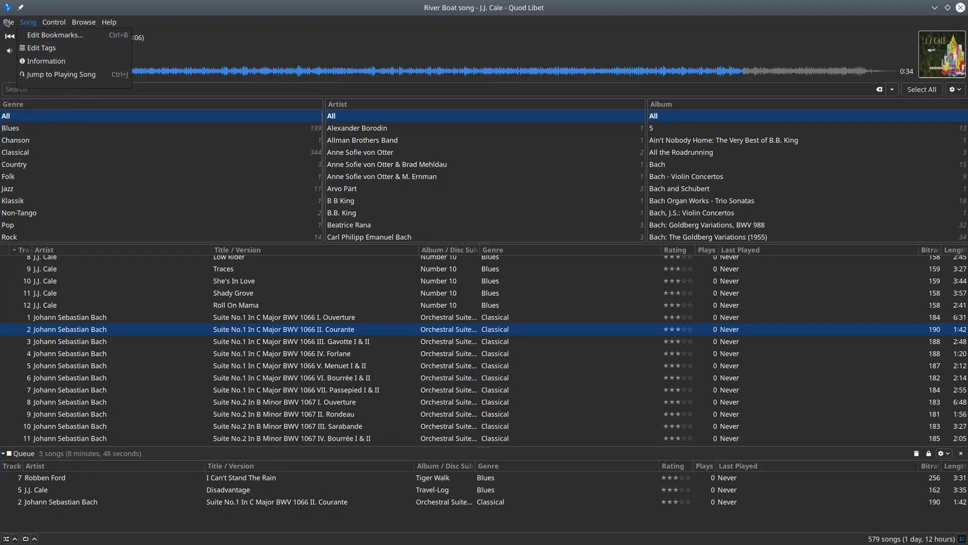
key(Escape)
click(8, 22)
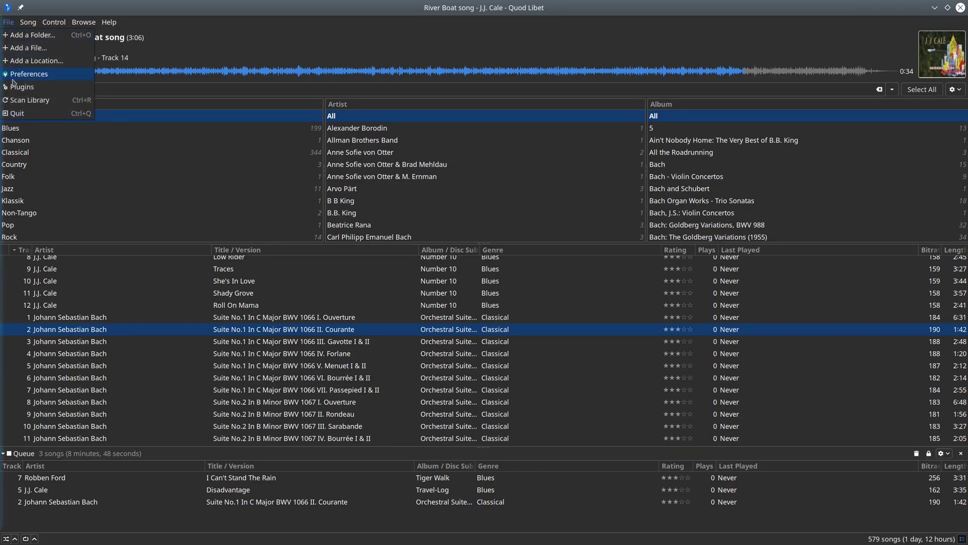
click(29, 74)
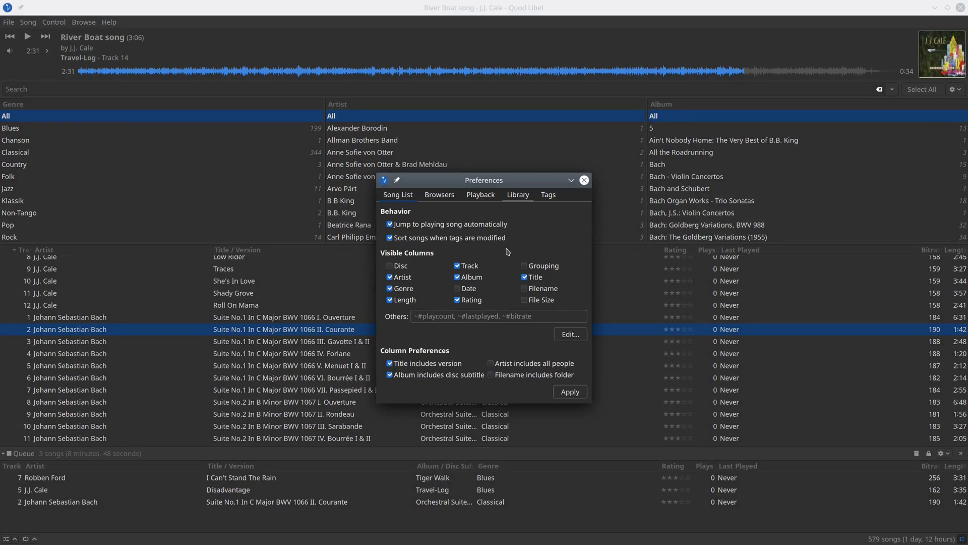
click(440, 196)
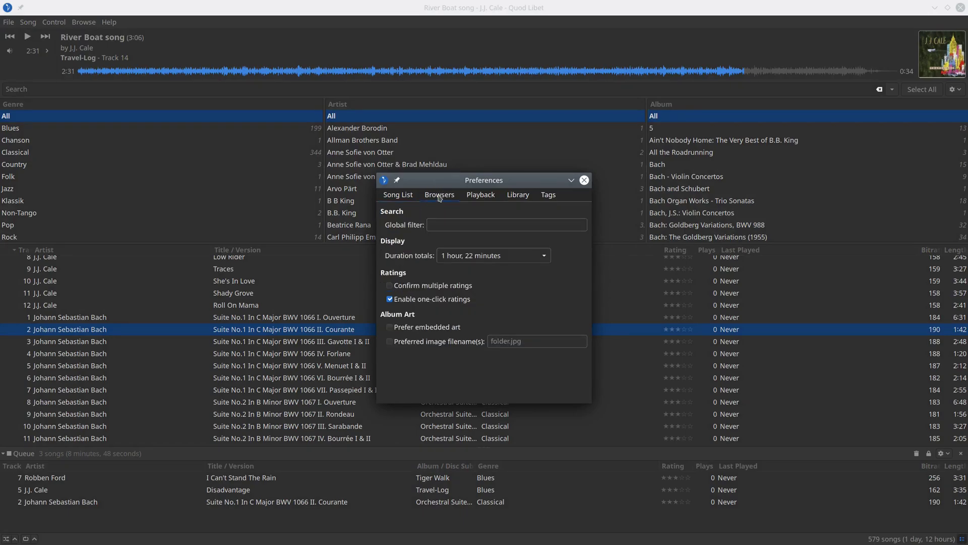
click(487, 199)
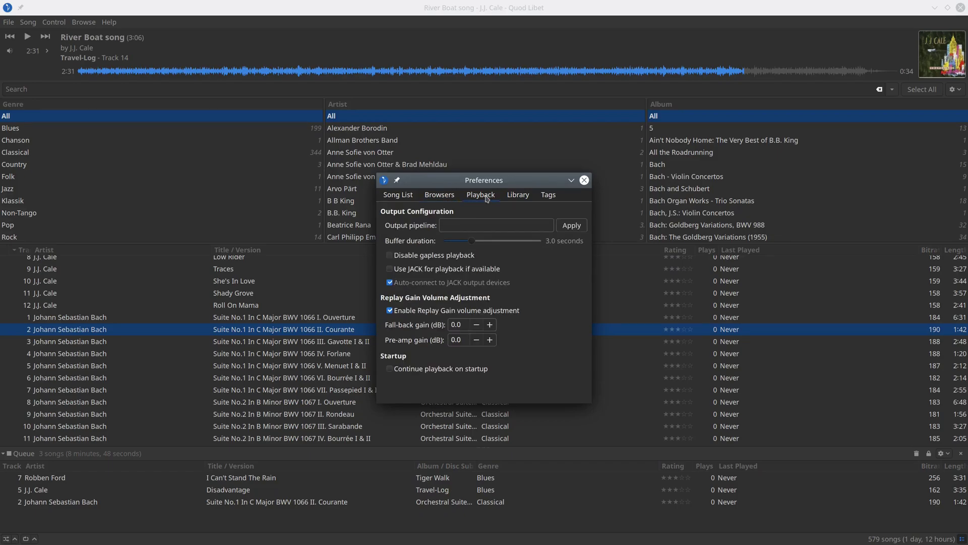
click(524, 200)
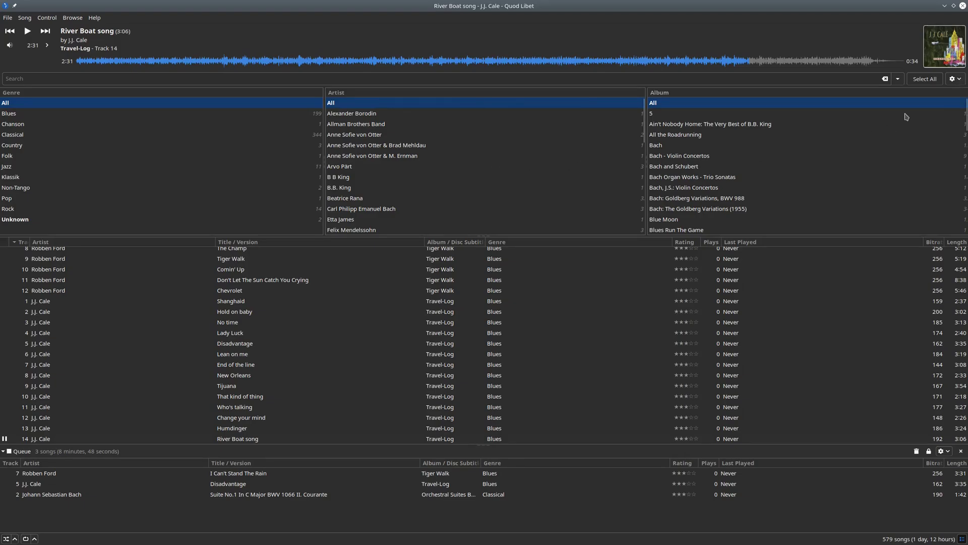
- Open the Paned Browser preferences and examine the column layout options and the custom column content list
click(959, 82)
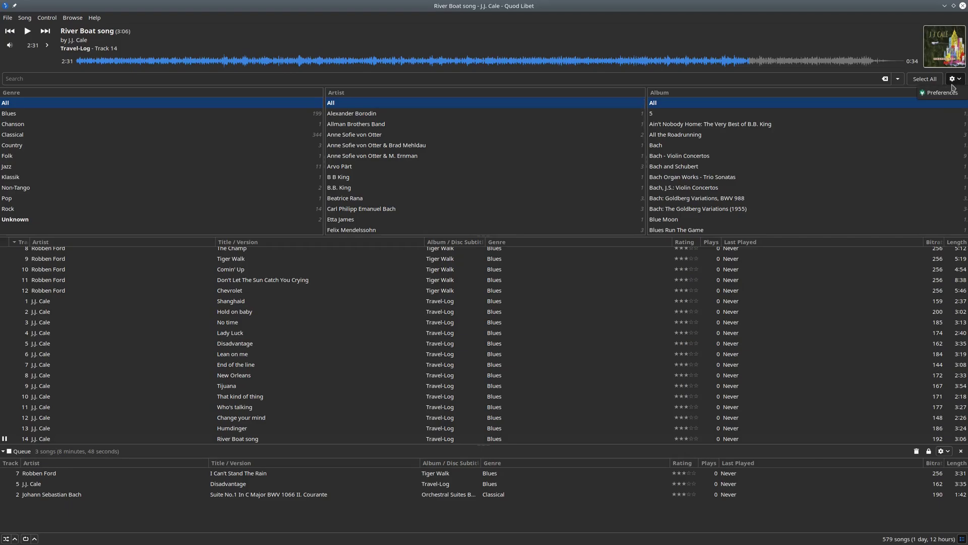
click(942, 93)
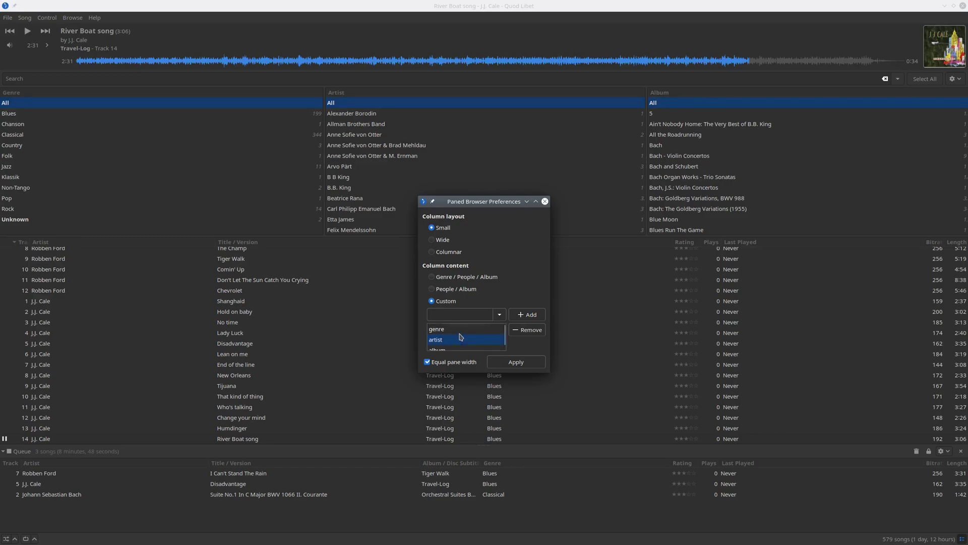
scroll(460, 336, down, 1)
scroll(461, 336, up, 1)
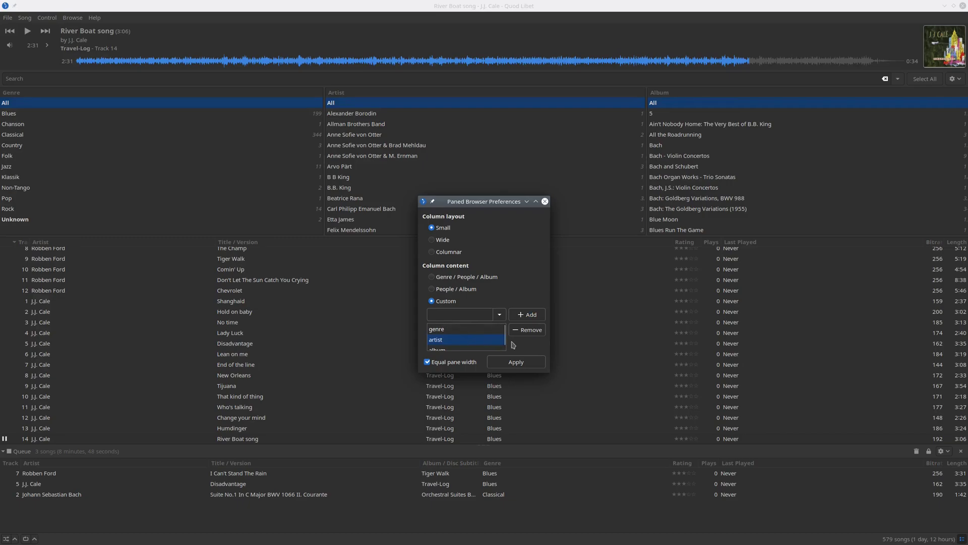